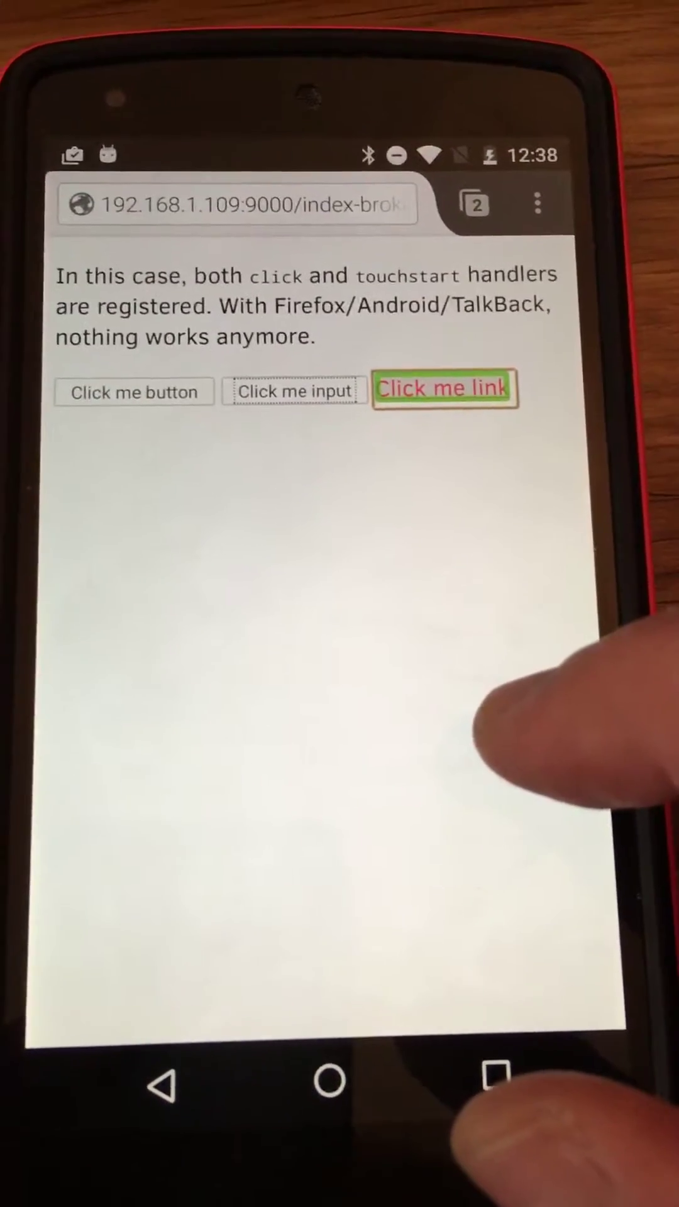
Move TalkBack focus to the Click me input and button, then try activating the button
left_click_drag(405, 579, 189, 673)
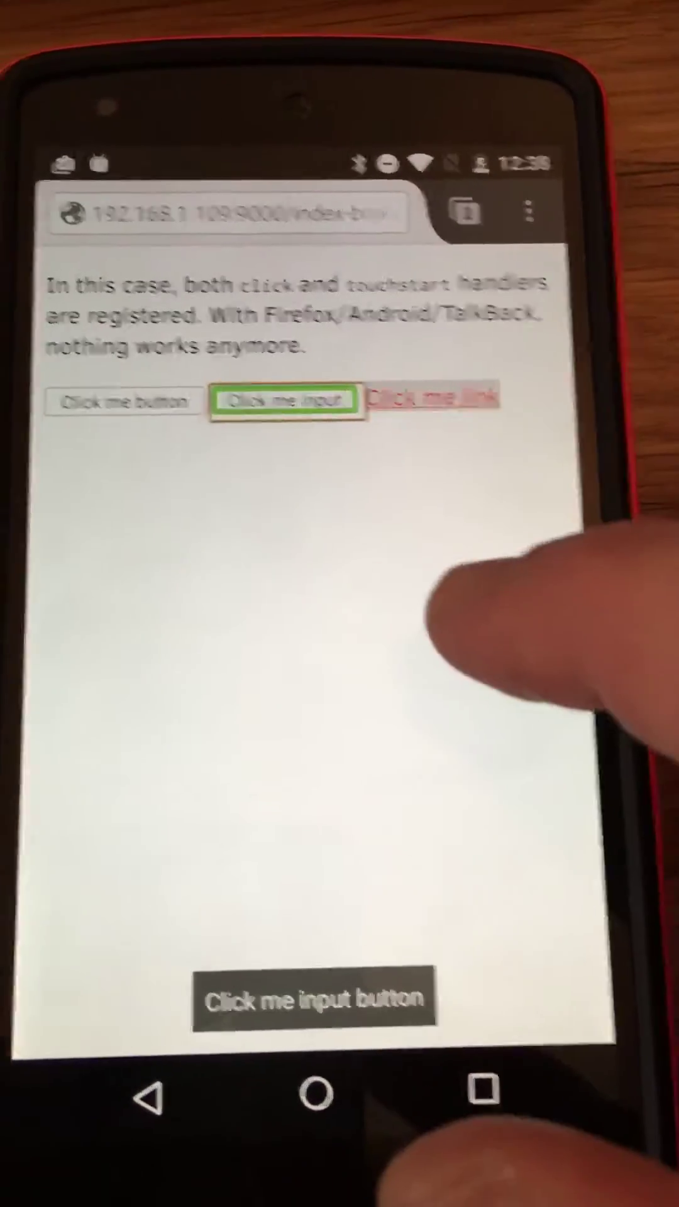
left_click_drag(528, 529, 104, 745)
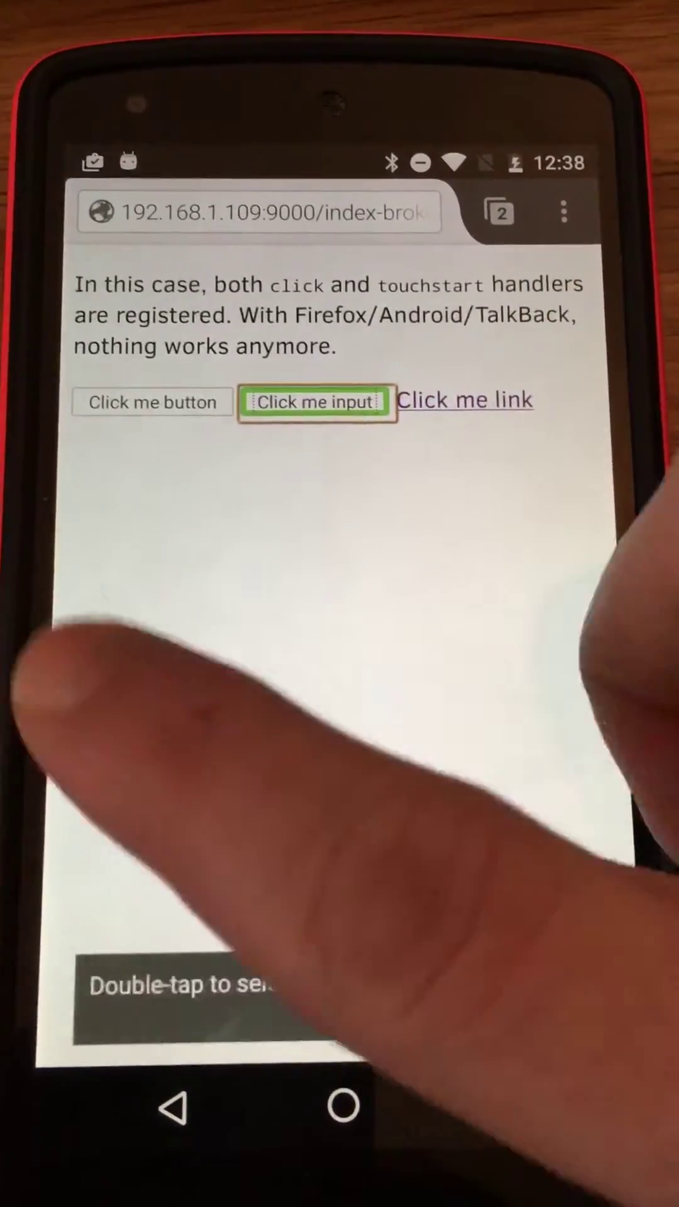
double_click(437, 660)
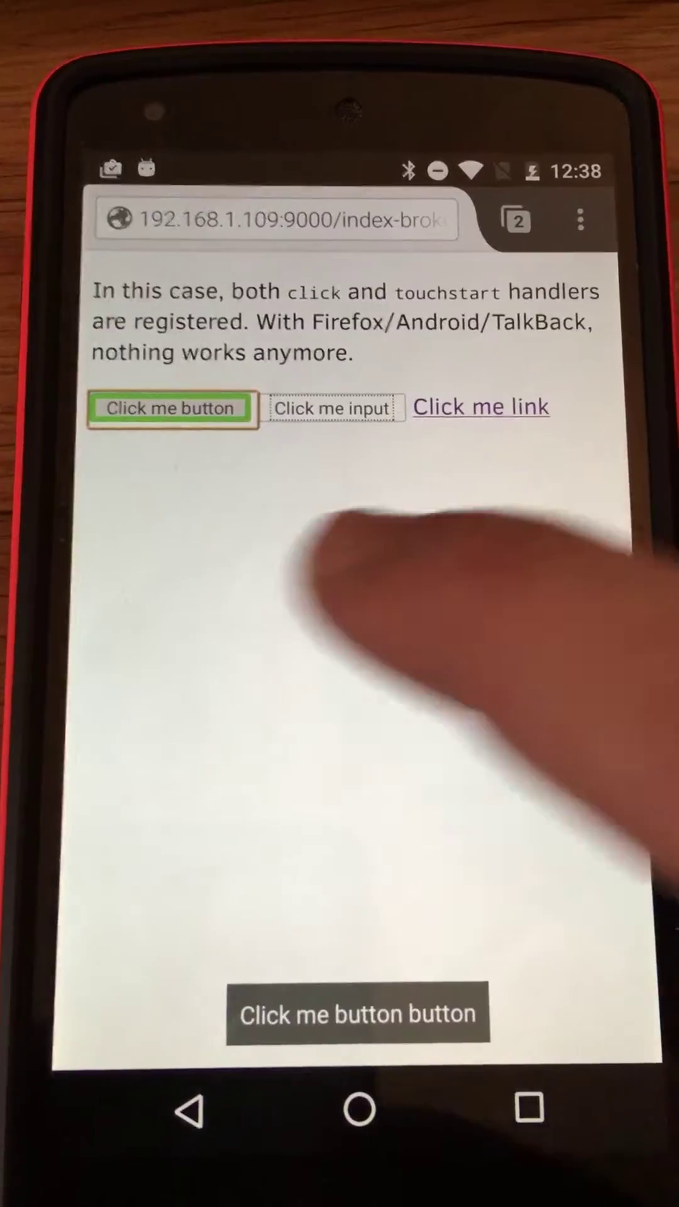
left_click(490, 652)
Swipe TalkBack focus on to the input and link, and activate the Click me link
left_click_drag(377, 660, 585, 641)
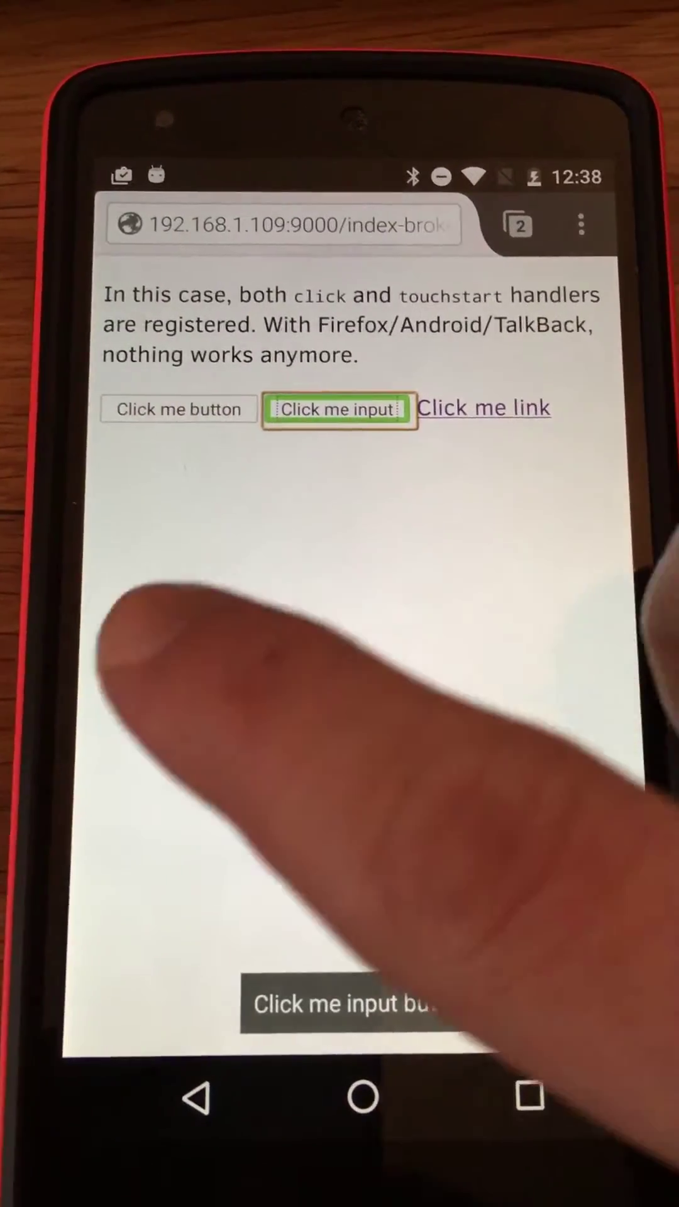
left_click_drag(162, 648, 400, 611)
double_click(403, 547)
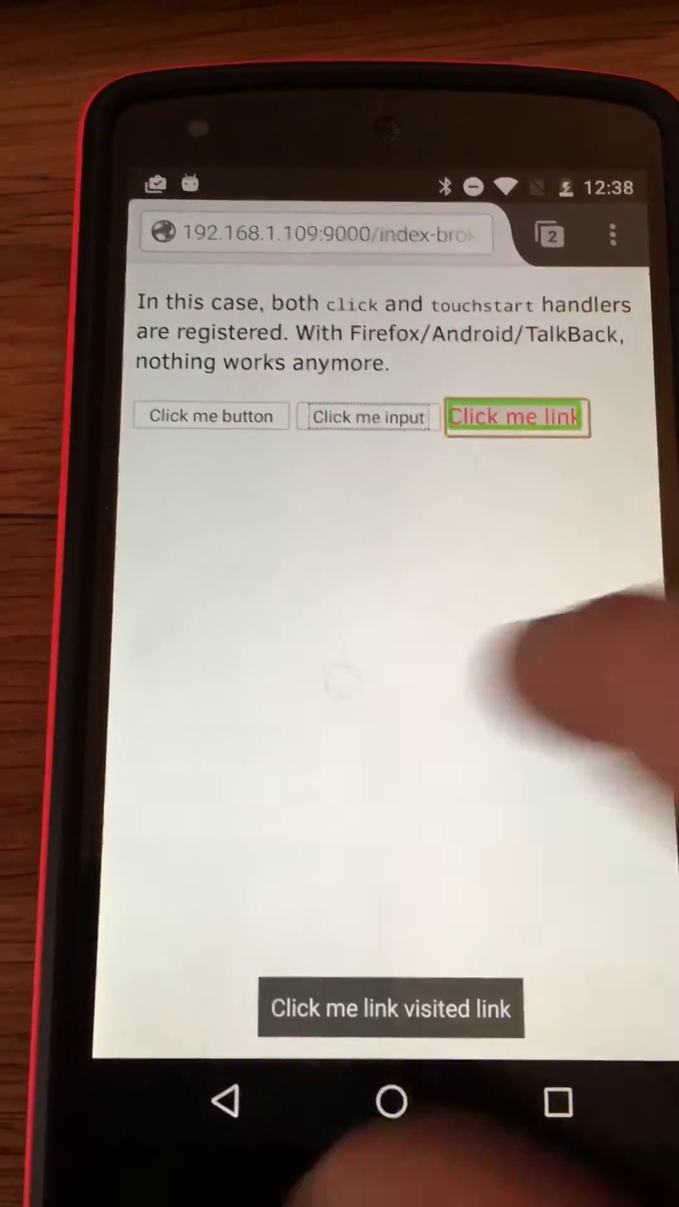
Choose Pause feedback from TalkBack's global context menu to suspend TalkBack
left_click_drag(377, 311, 537, 641)
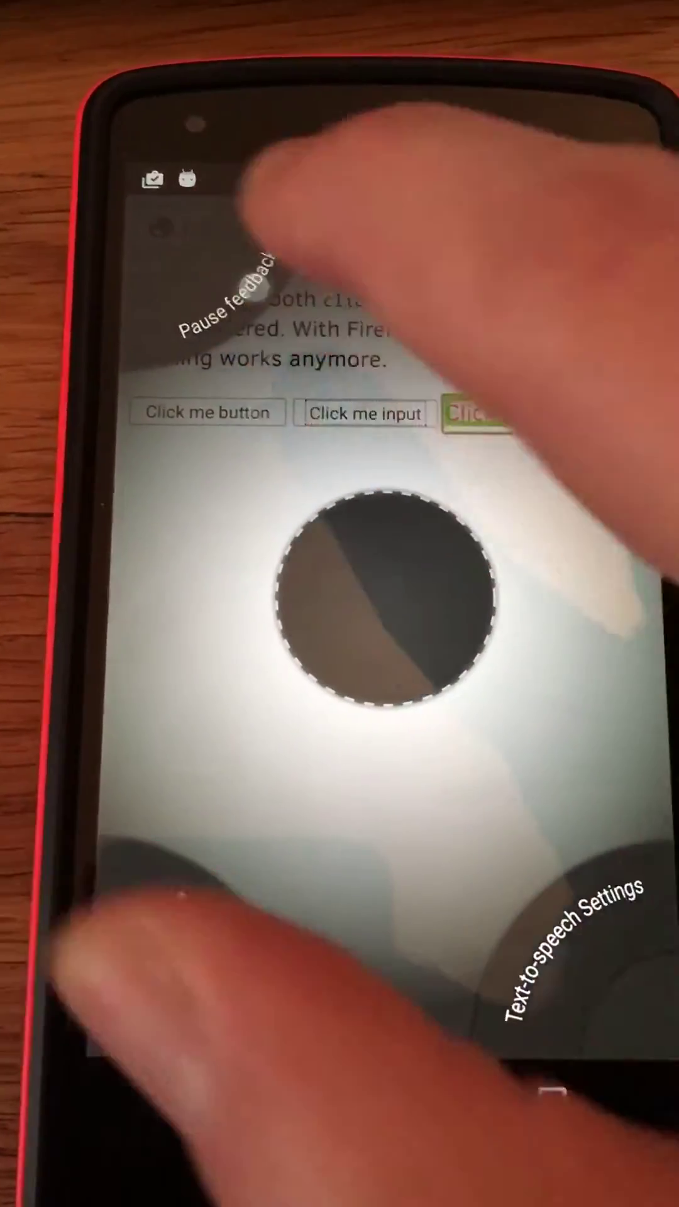
left_click(217, 283)
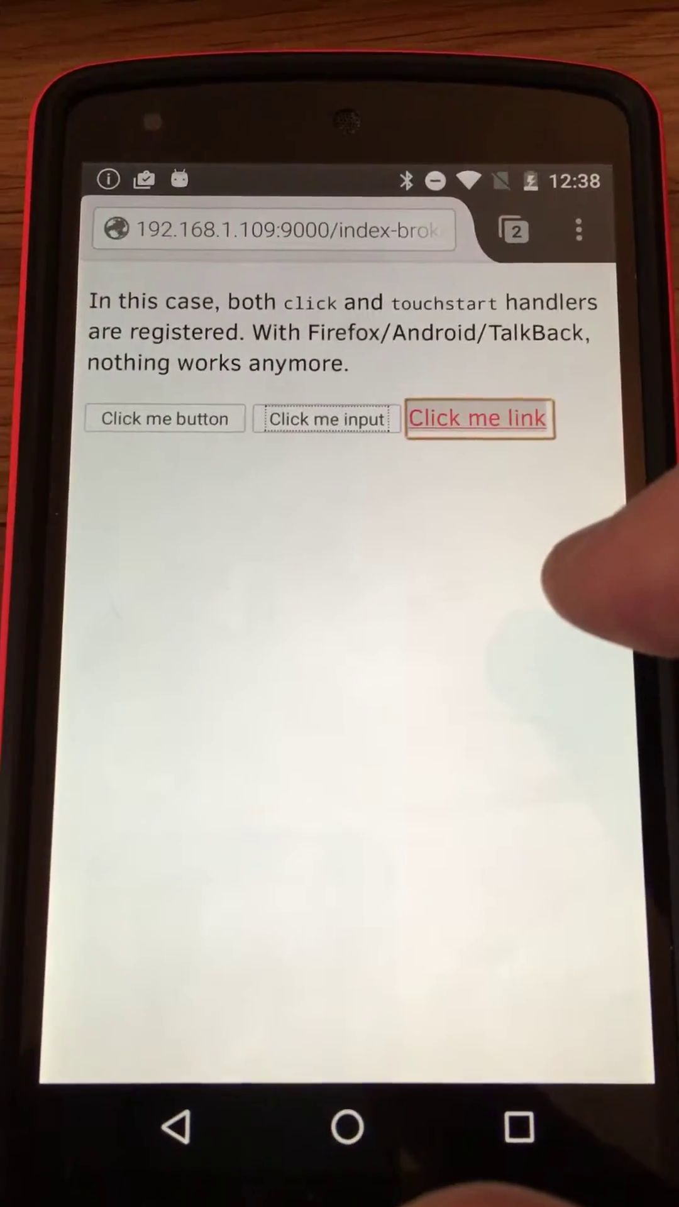
With TalkBack paused, tap the page's link, button and Click me input until a touchstart alert appears
left_click(476, 419)
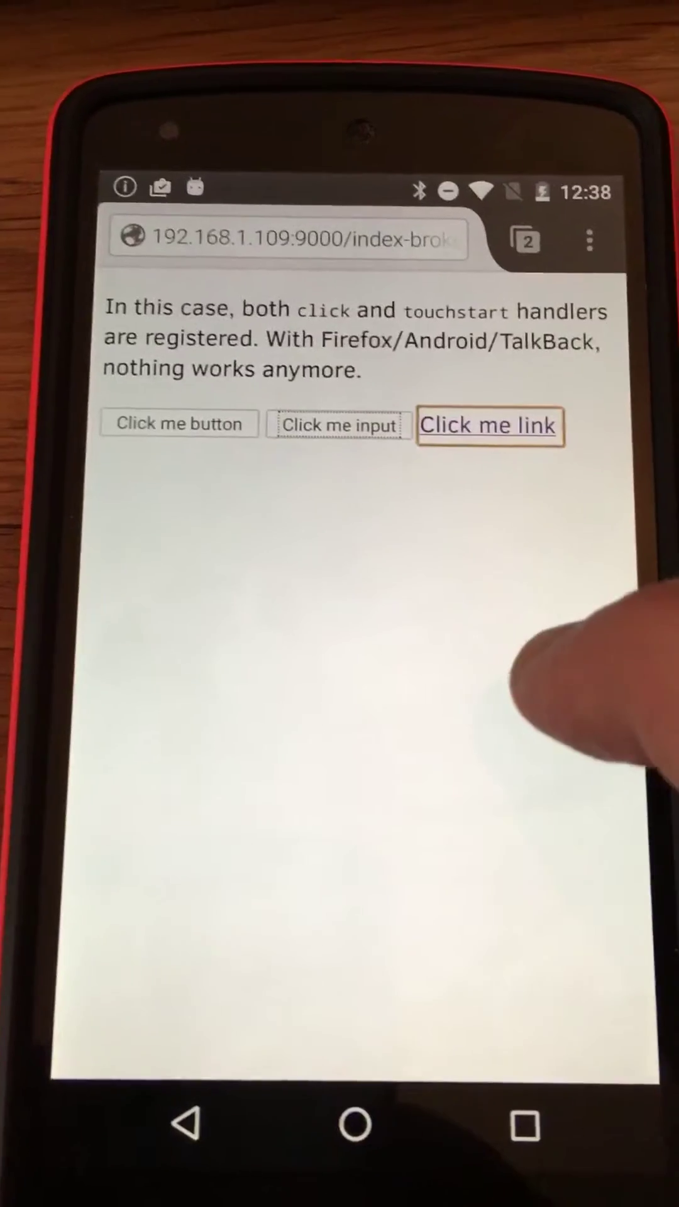
left_click_drag(538, 727, 142, 707)
left_click_drag(578, 648, 162, 632)
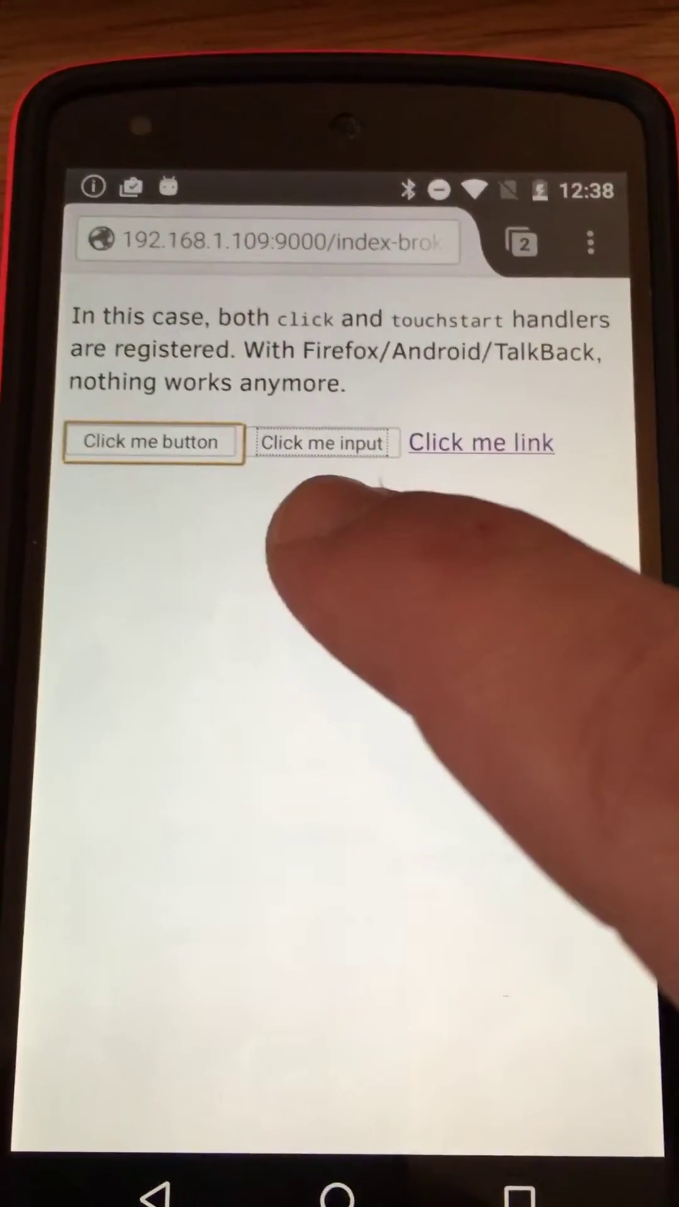
left_click(326, 444)
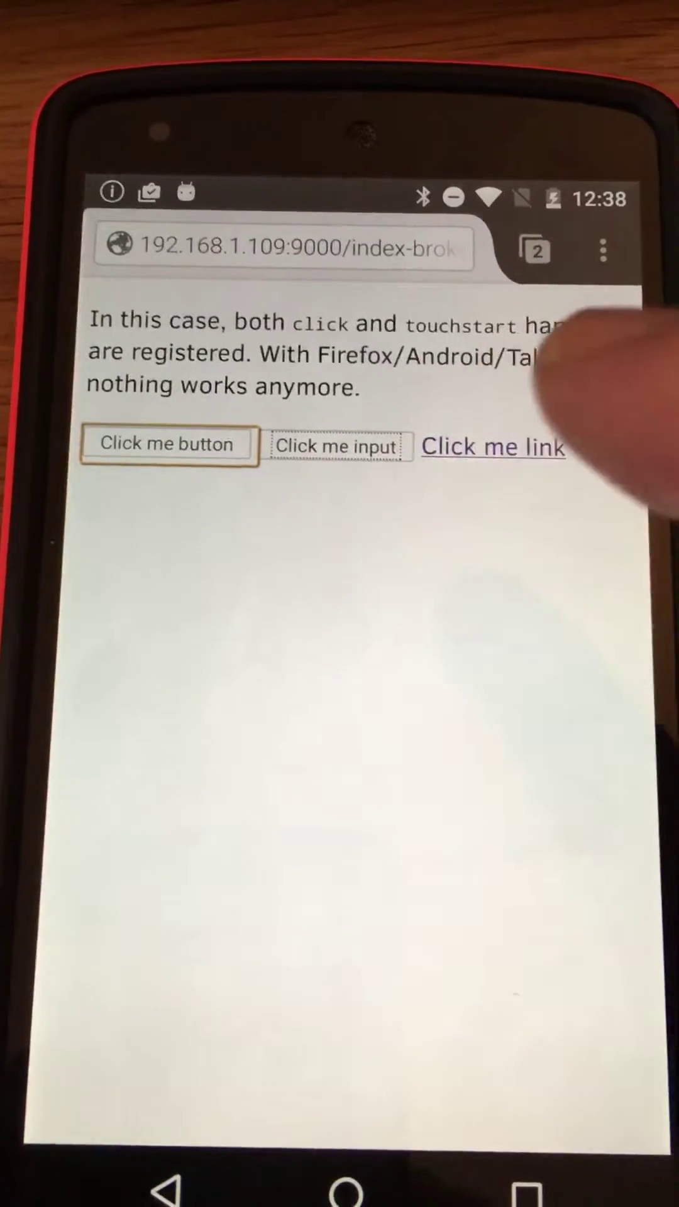
double_click(566, 377)
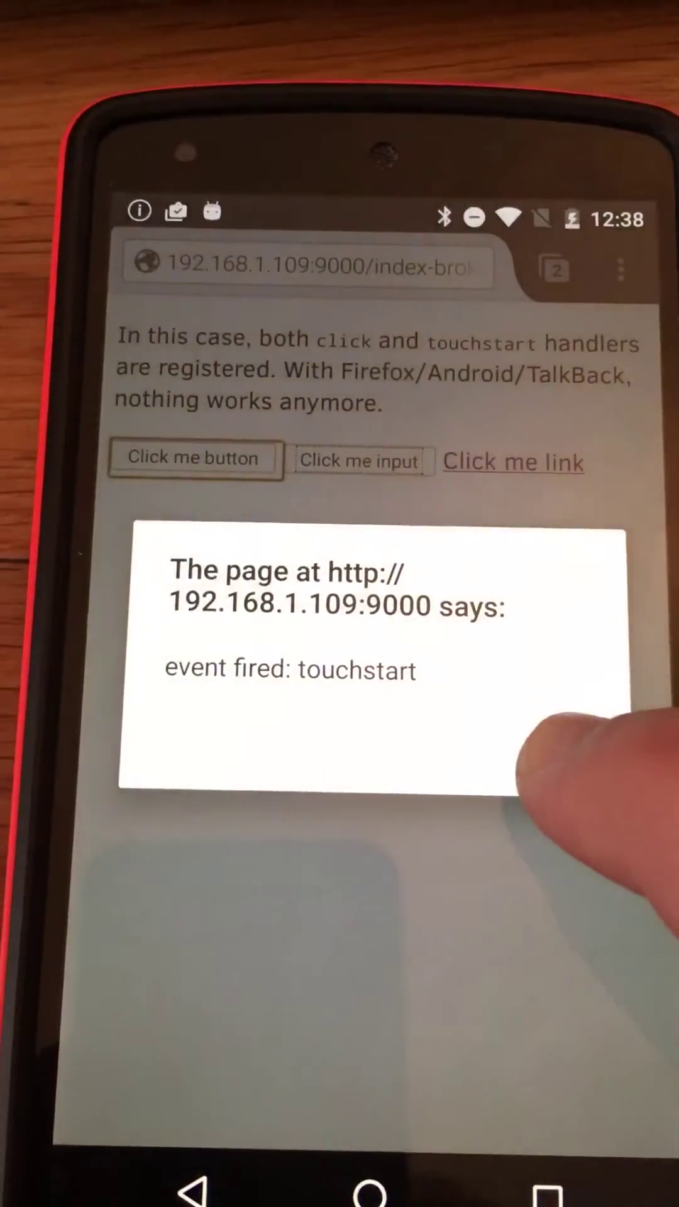
Dismiss the touchstart and click alerts, then tap the Click me input again
double_click(567, 735)
double_click(556, 787)
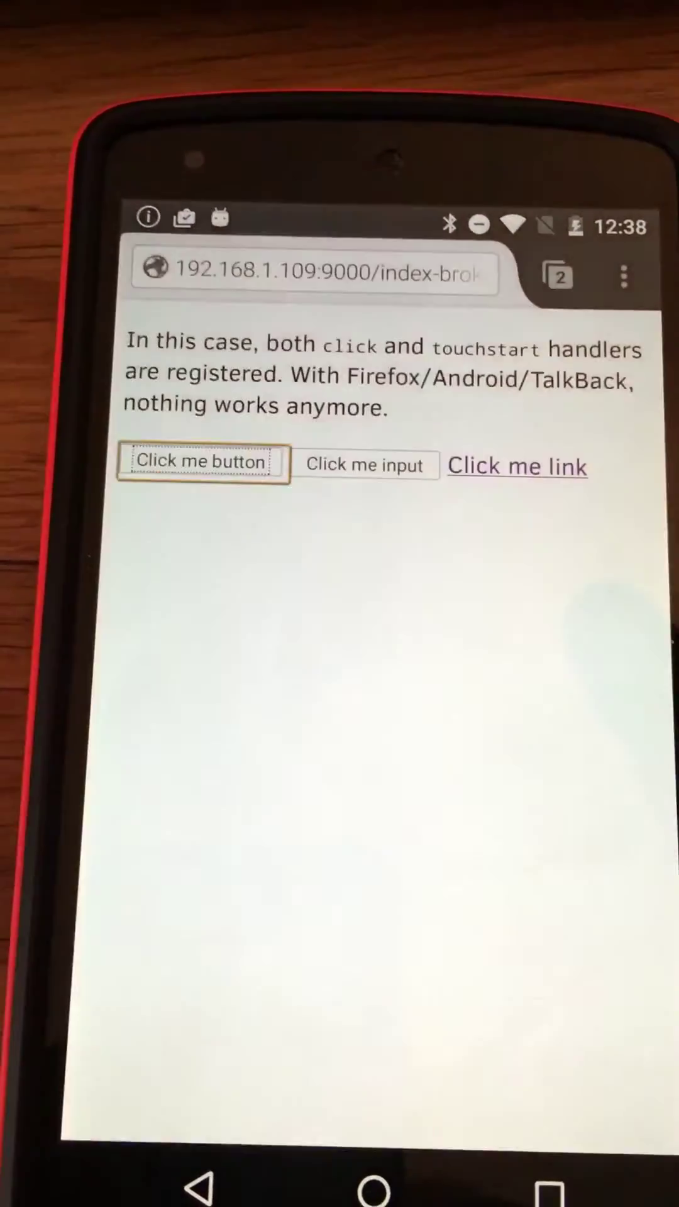
left_click_drag(424, 746, 584, 736)
double_click(498, 727)
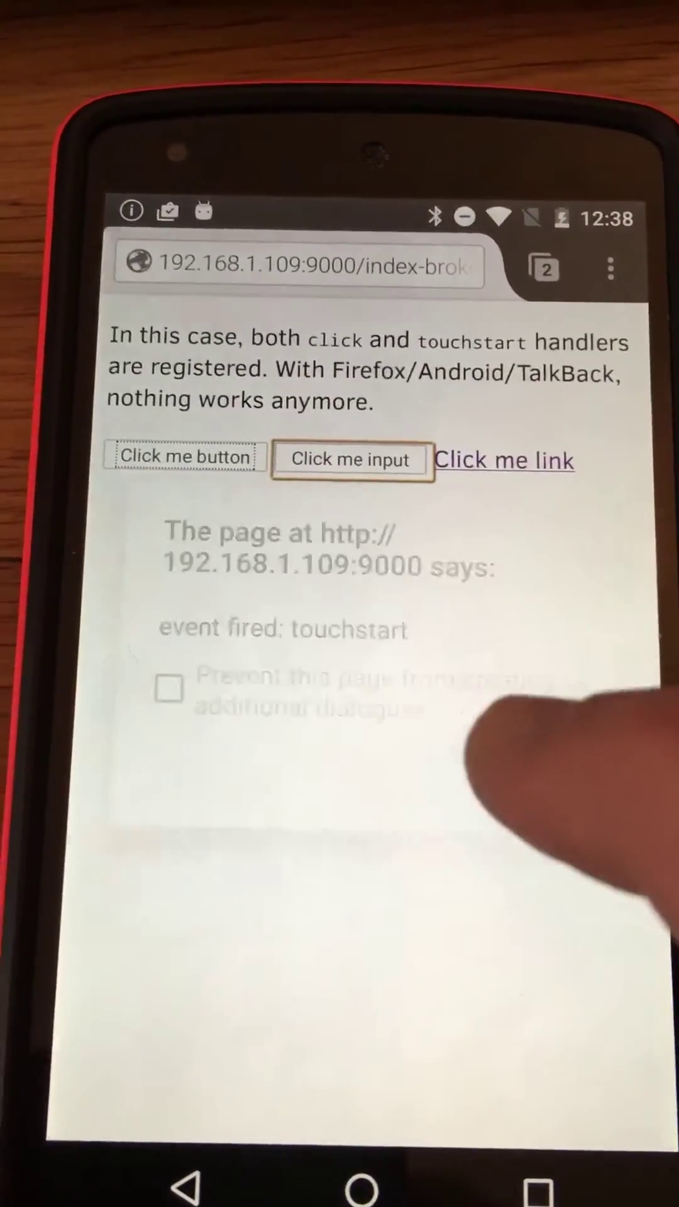
Tick Prevent this page from creating additional dialogues and dismiss the new touchstart alert
left_click_drag(580, 1023, 580, 620)
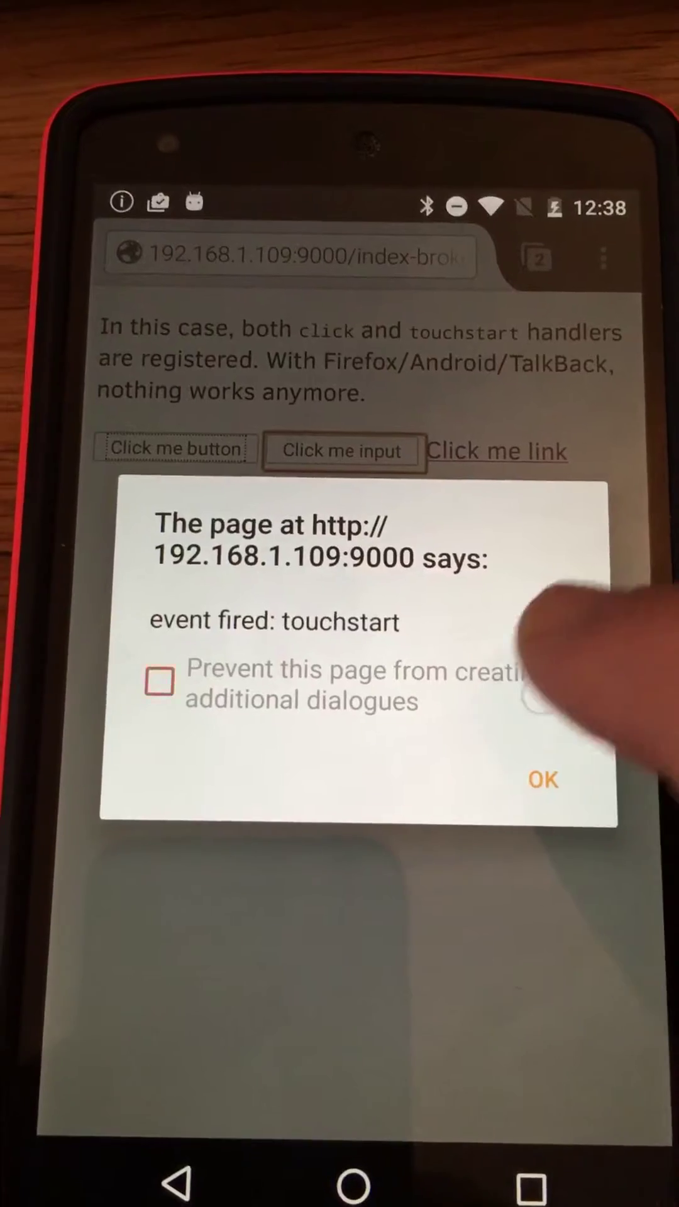
double_click(570, 636)
double_click(544, 778)
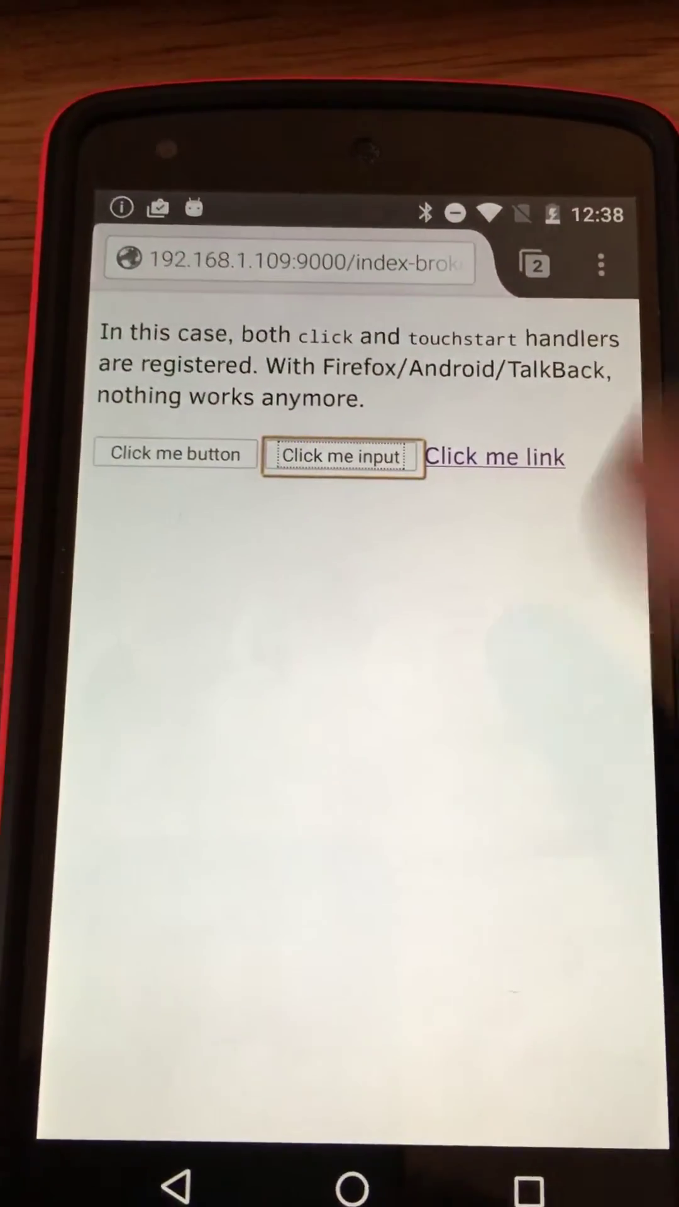